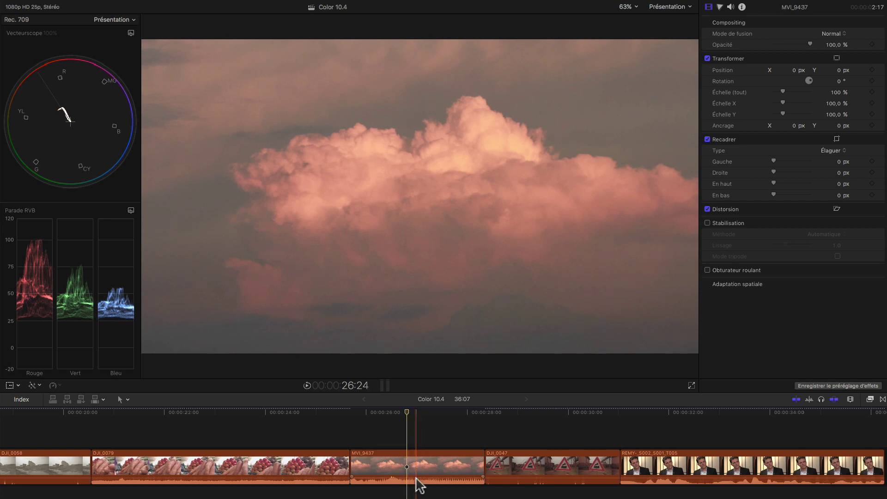
Apply Balance de couleur to the cloud clip MVI_9437 in the timeline
left_click(406, 460)
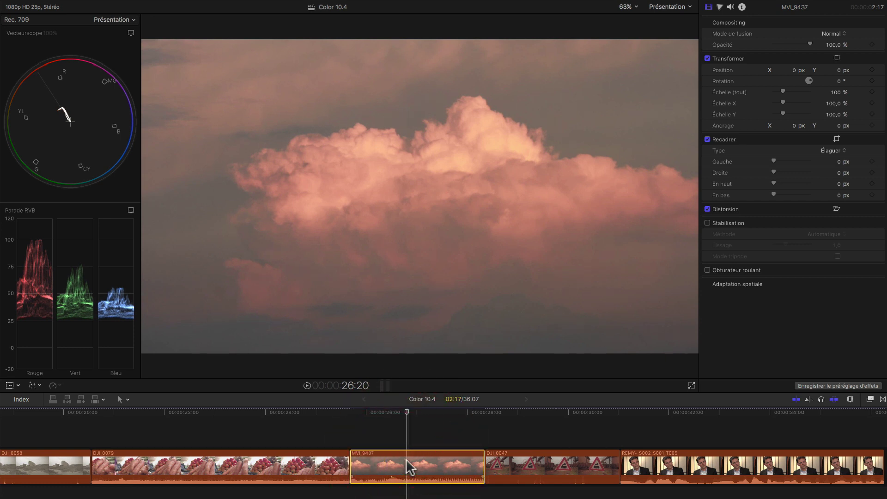
left_click(38, 385)
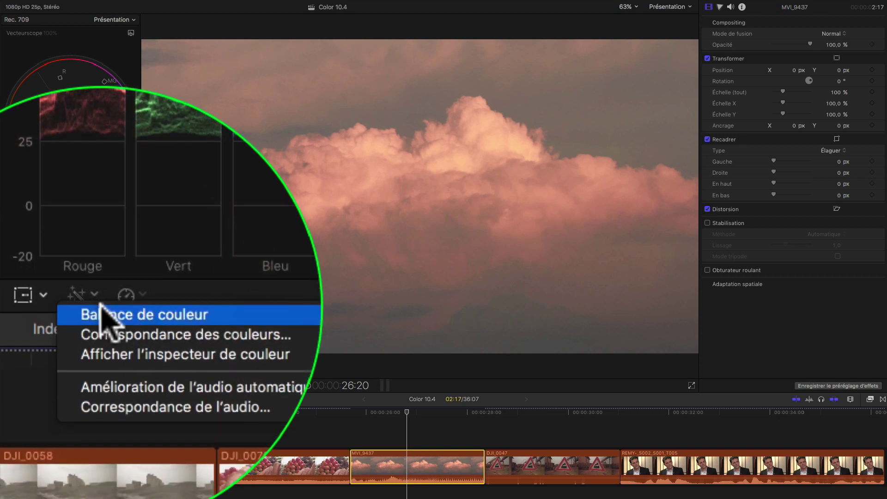
left_click(100, 326)
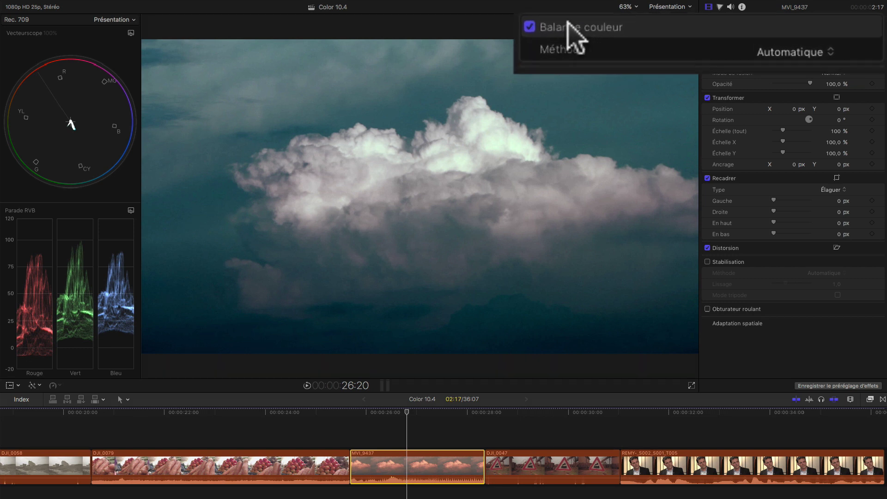
Set the clip's color balance method to Balance des blancs and sample the bright cloud top as the white reference
left_click(781, 53)
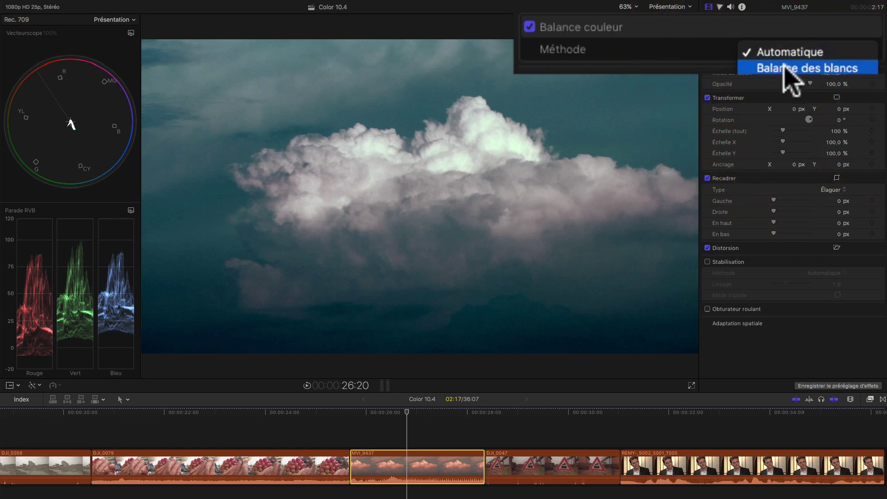
left_click(784, 67)
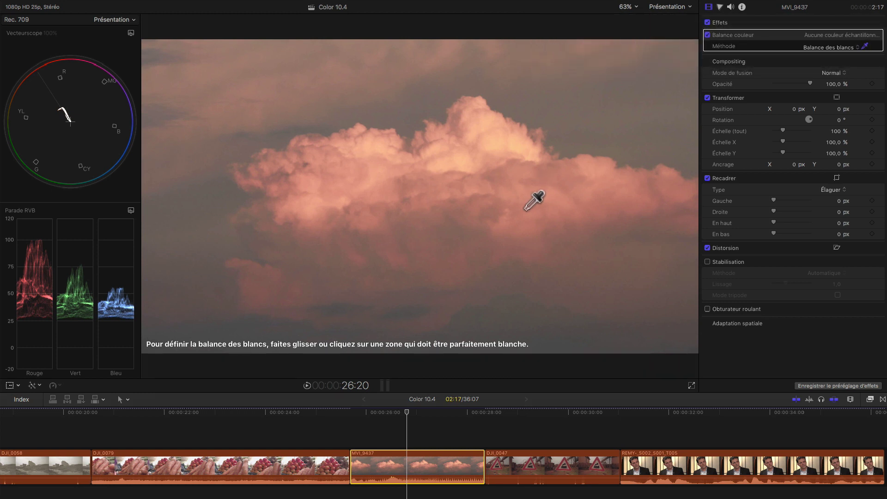
left_click(495, 143)
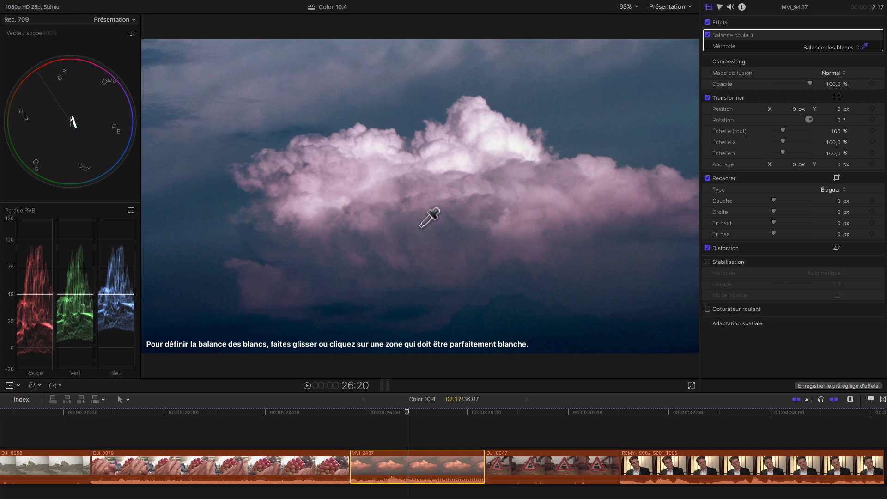
Resample the white reference across the clouds, ending on the shaded area below the center, and compare the clip with the color balance off and on
left_click(421, 211)
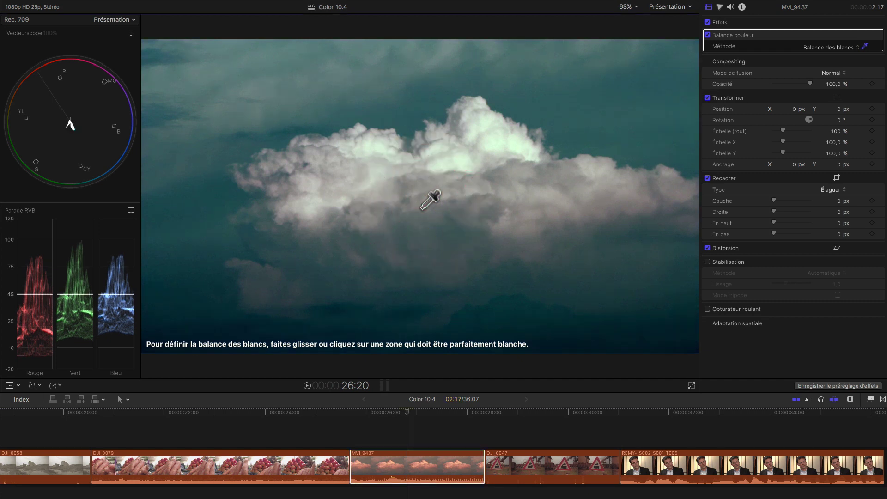
left_click(308, 240)
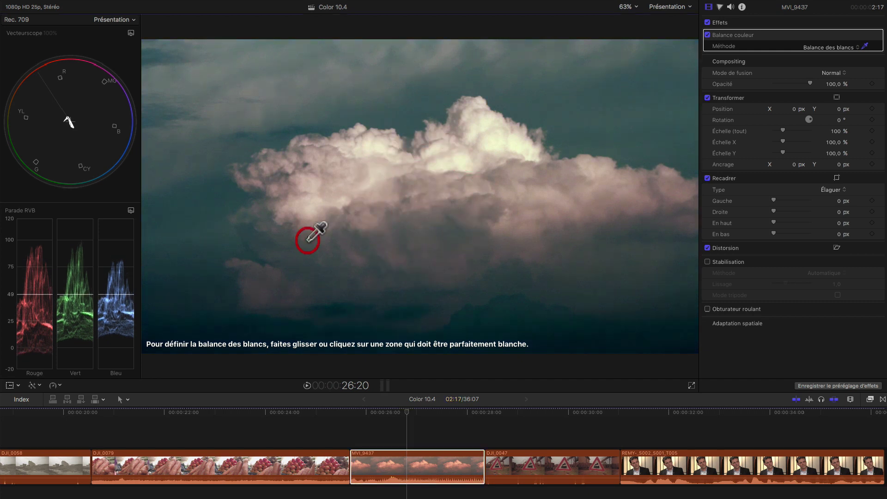
left_click(322, 198)
left_click(535, 208)
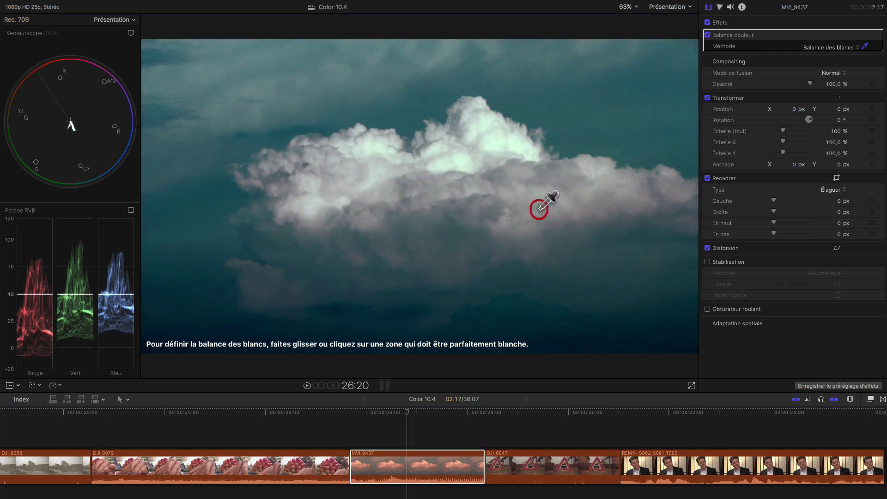
left_click(595, 172)
left_click(504, 138)
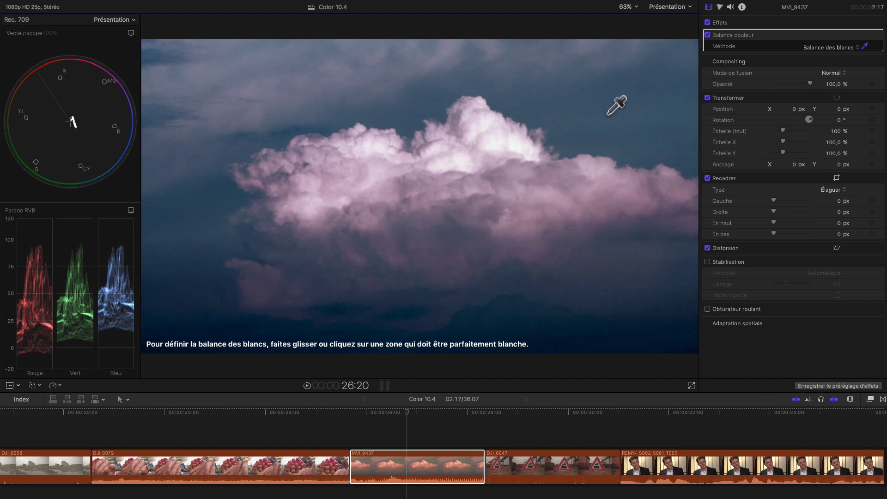
left_click(439, 164)
left_click(499, 155)
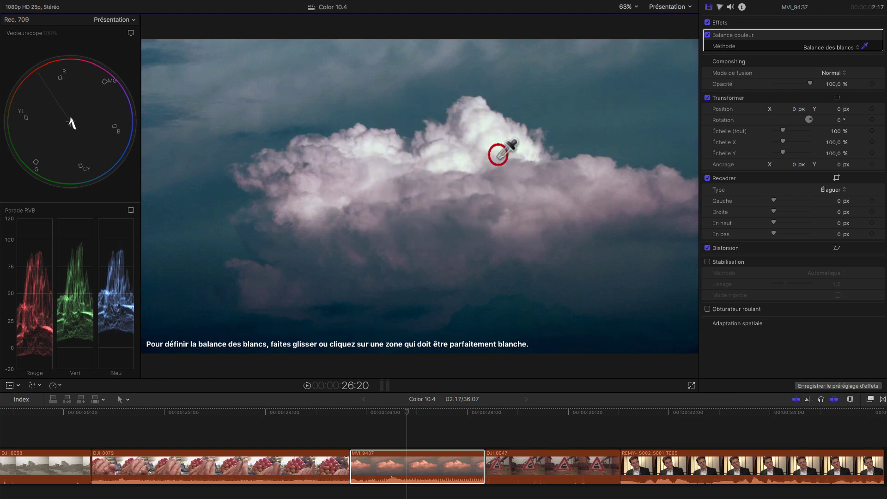
left_click(410, 225)
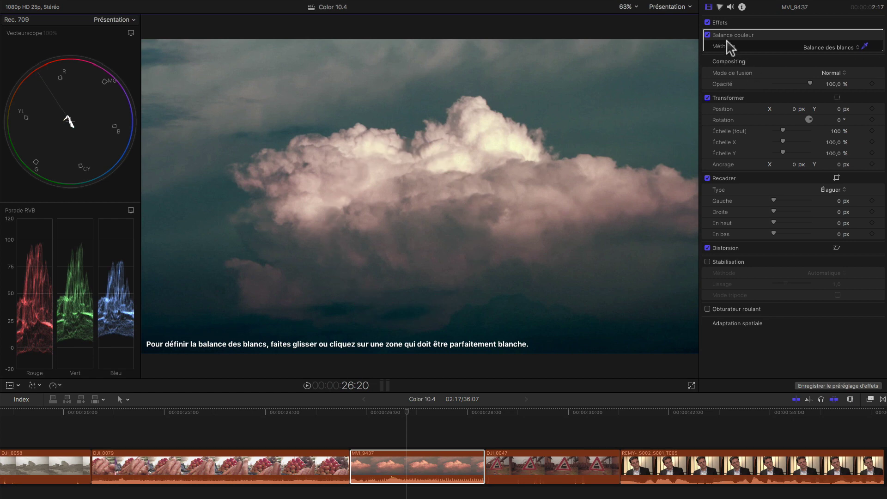
left_click(708, 35)
left_click(708, 36)
Apply Balance de couleur to the railway sign clip DJI_0047
left_click(550, 411)
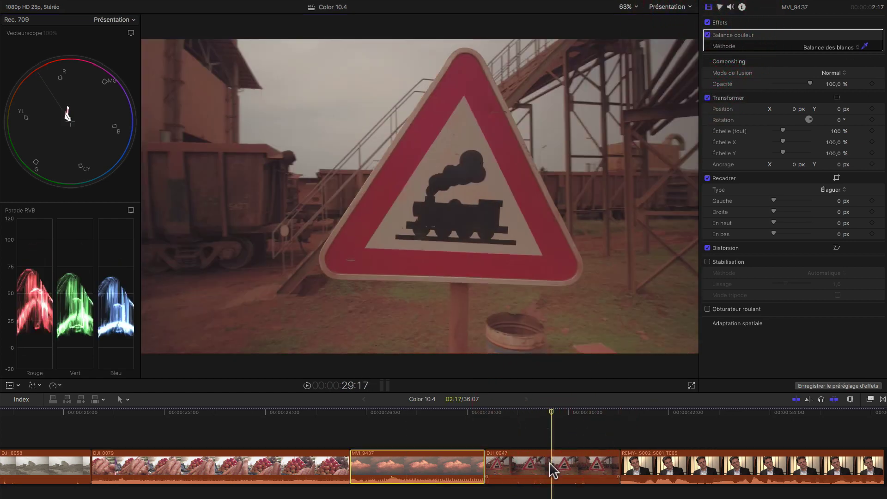
left_click(551, 464)
left_click(33, 385)
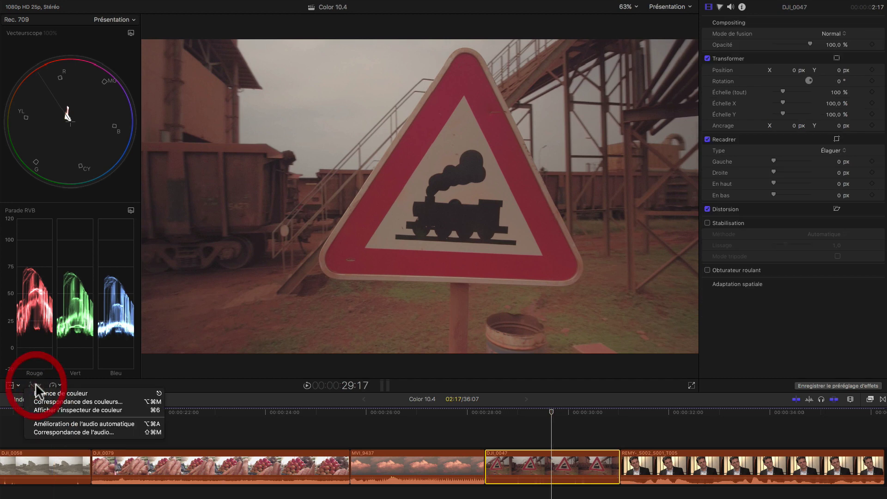
left_click(45, 395)
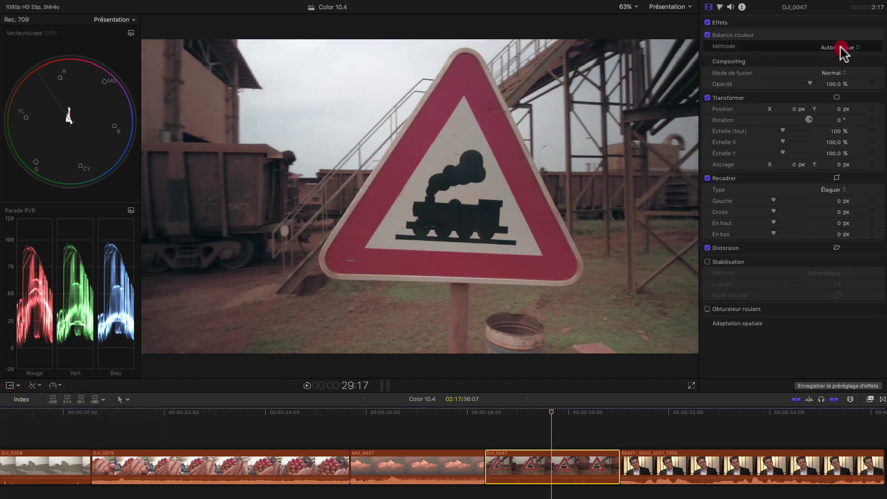
Switch the method to Balance des blancs, sample the sign's white area above the locomotive, and compare with the balance off and on
left_click(840, 46)
left_click(840, 53)
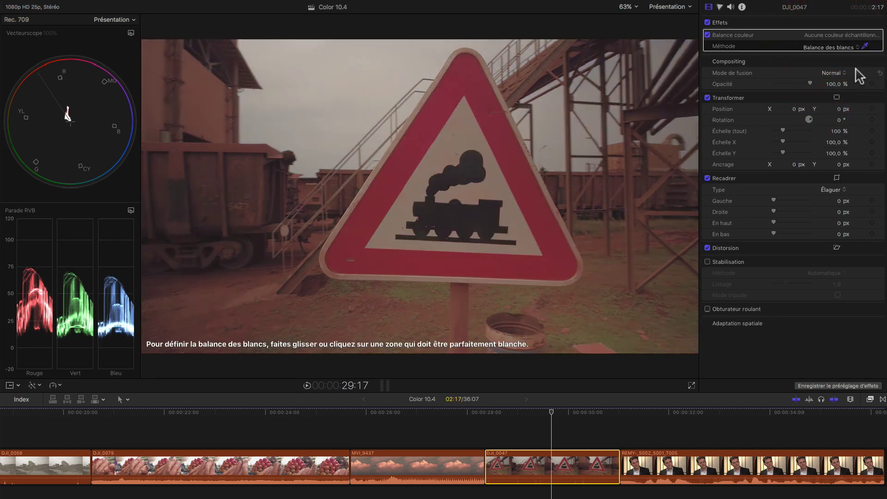
left_click(457, 135)
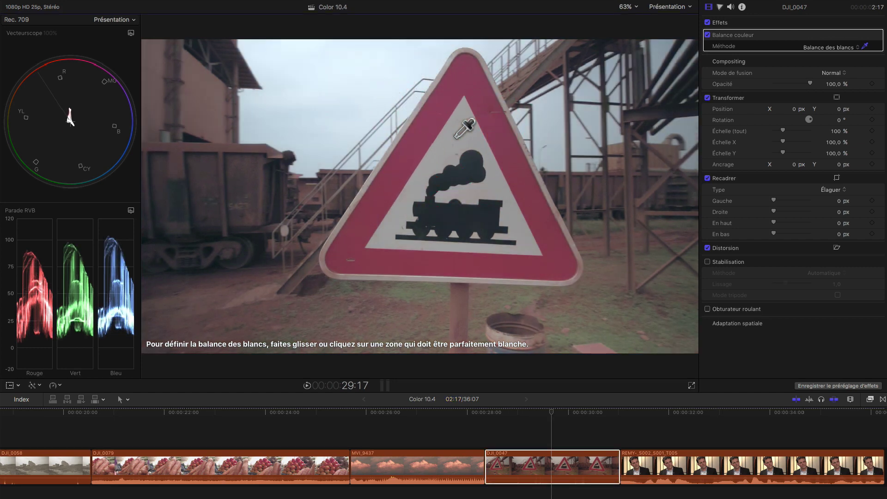
left_click(708, 35)
left_click(707, 35)
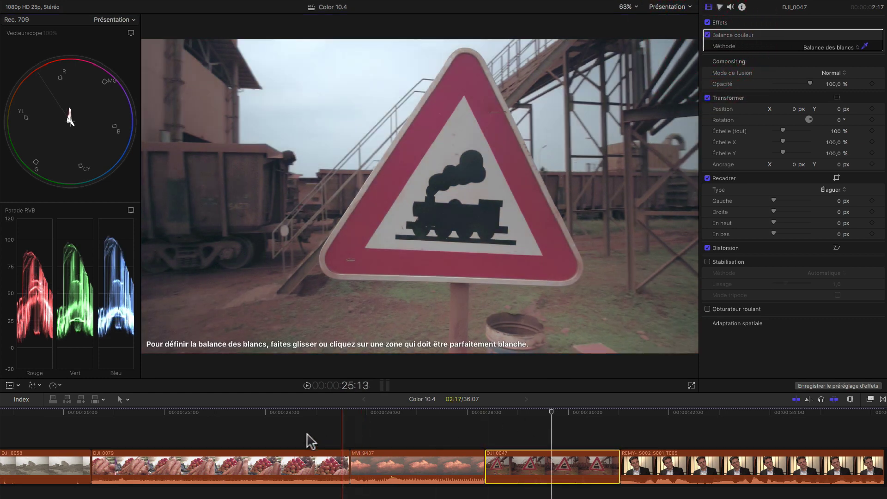
Apply Balance de couleur to the tomato and carrot clip DJI_0079
left_click(278, 419)
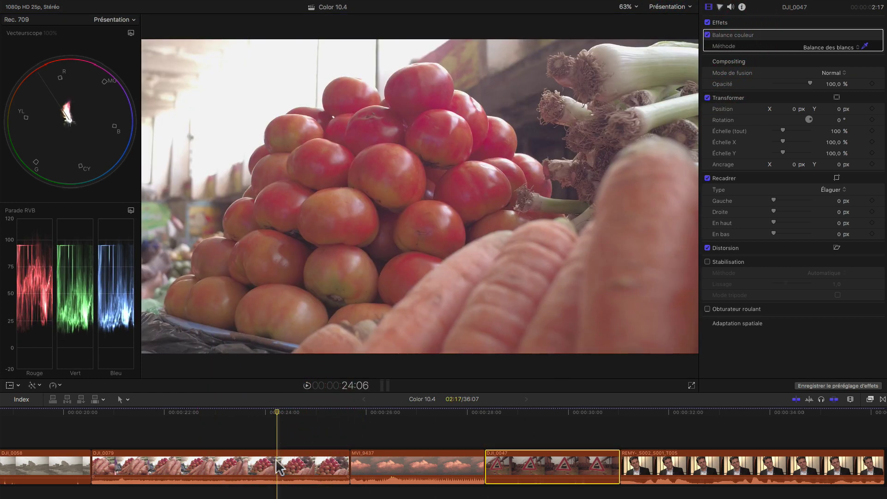
left_click(282, 448)
left_click(36, 389)
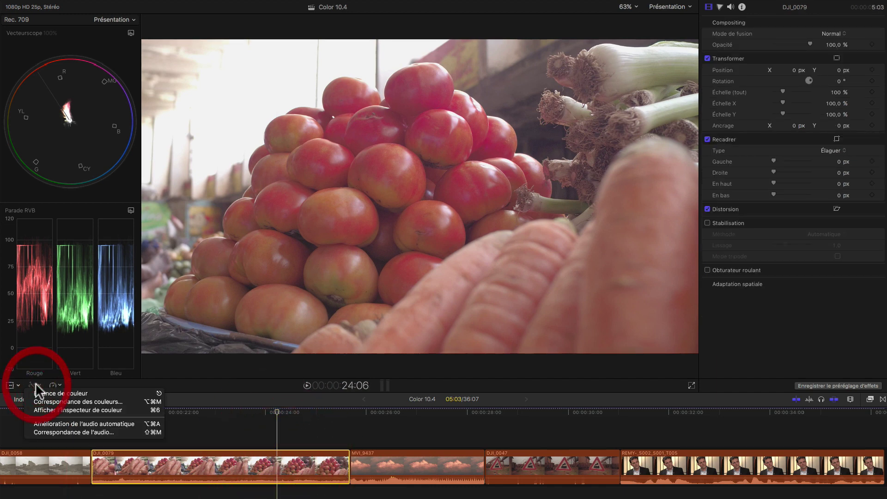
left_click(51, 393)
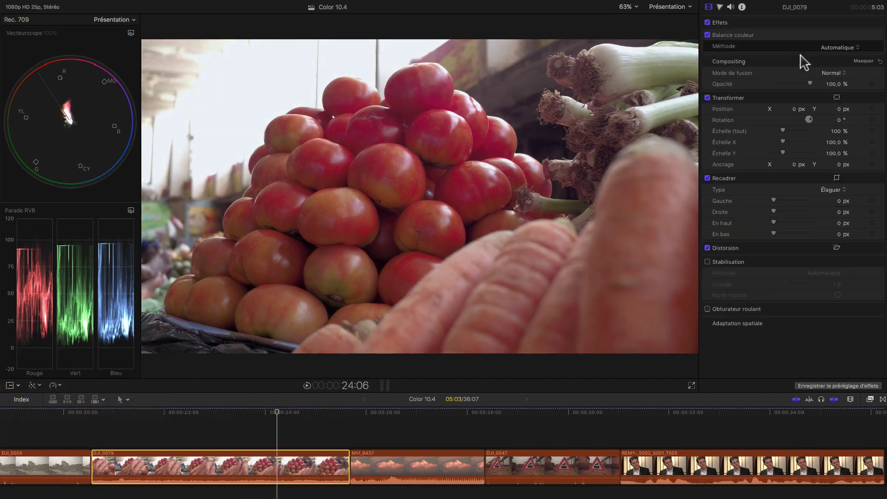
Set the tomato clip's balance method to Balance des blancs and sample the bright background above the tomatoes
left_click(855, 46)
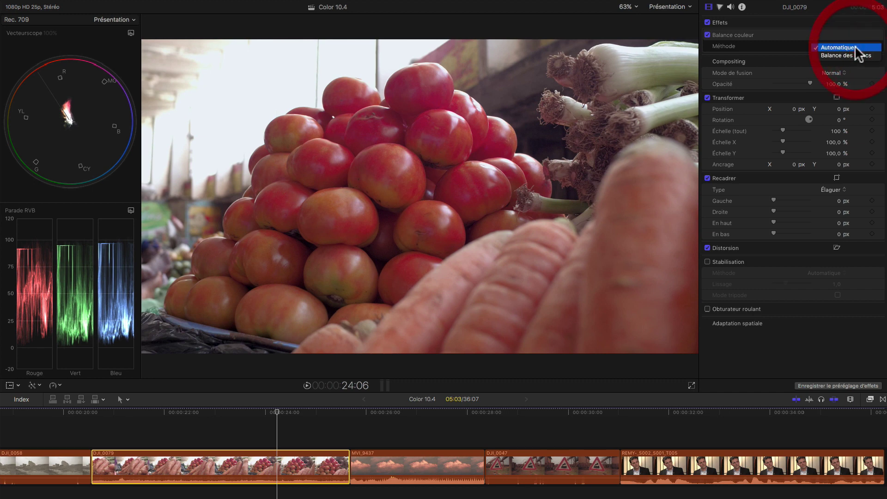
left_click(854, 55)
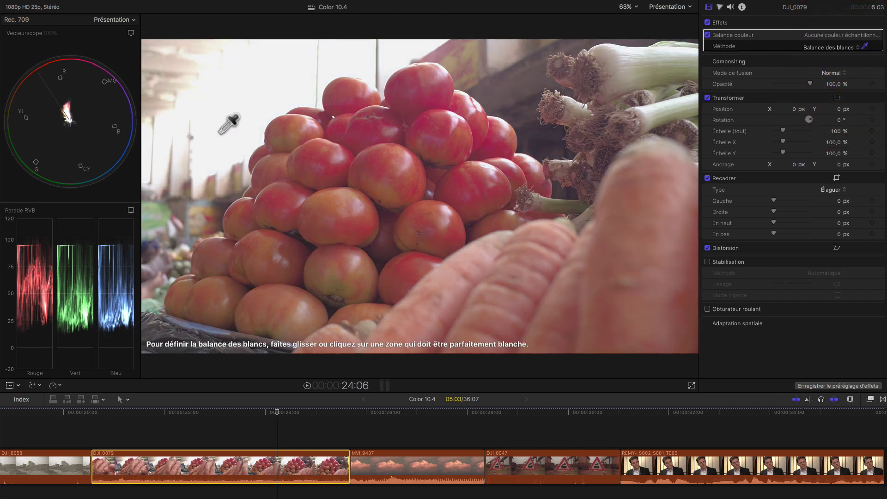
left_click(259, 91)
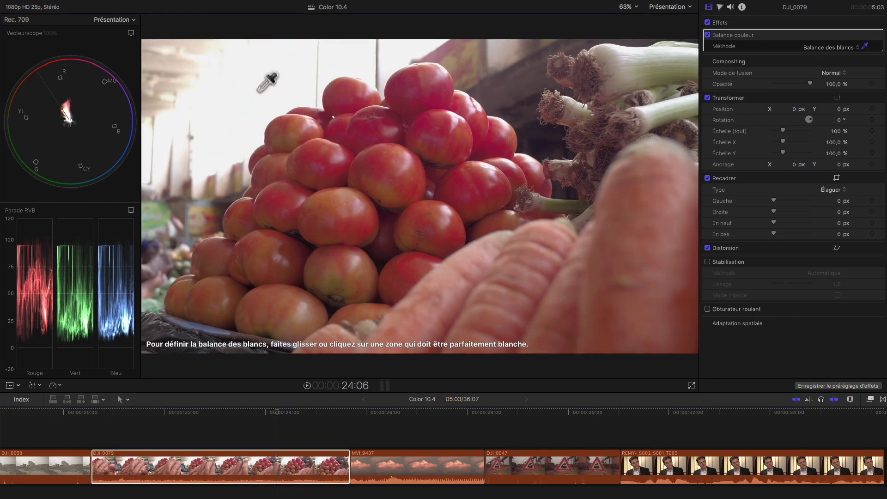
Try white references on the leek stems, roots and the dark area beside the tomatoes, ending with a sample on the bright background
mouse_move(94, 246)
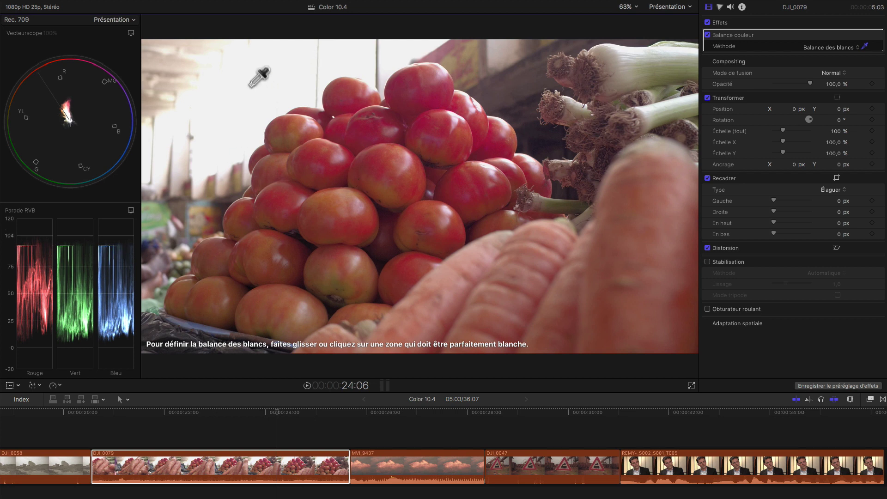
left_click(627, 53)
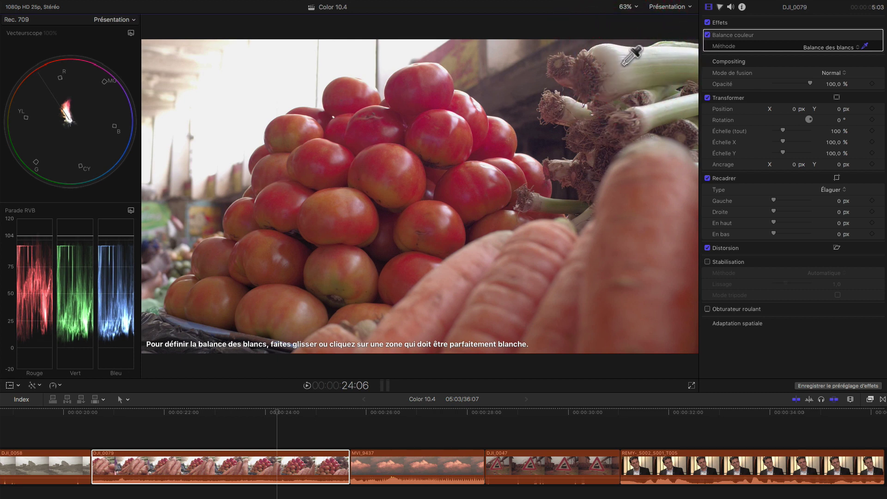
left_click(616, 63)
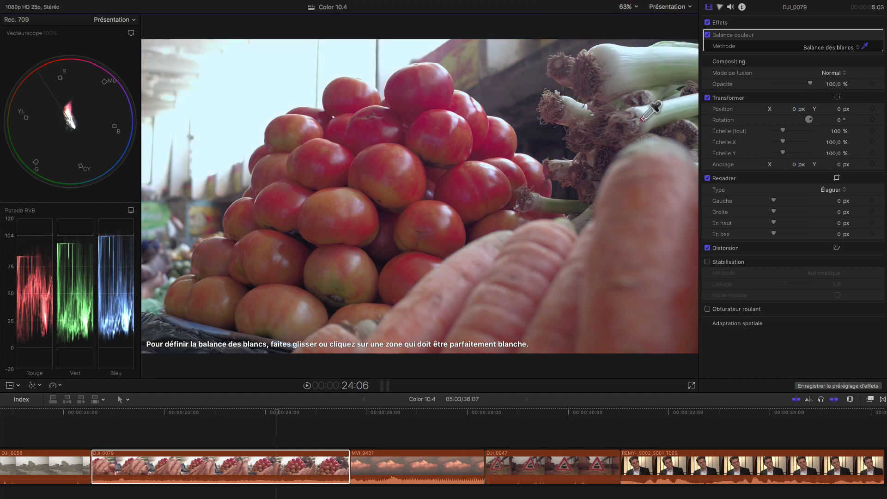
left_click(663, 112)
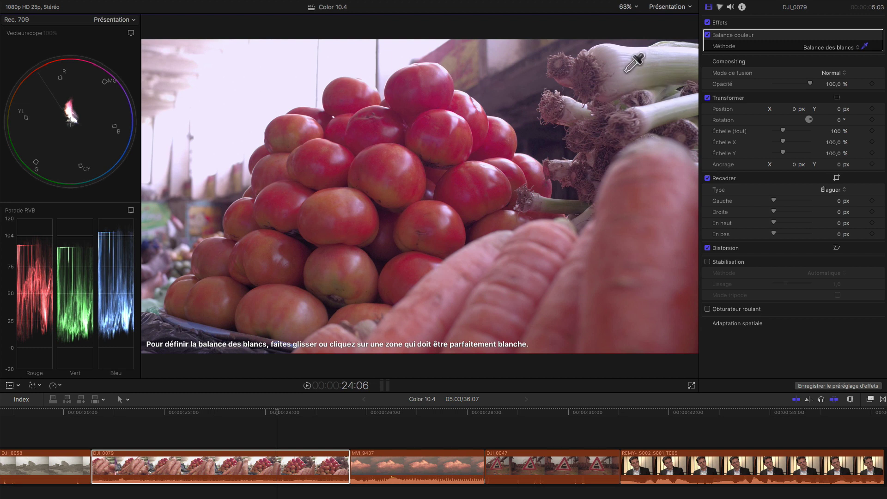
left_click(646, 110)
left_click(624, 80)
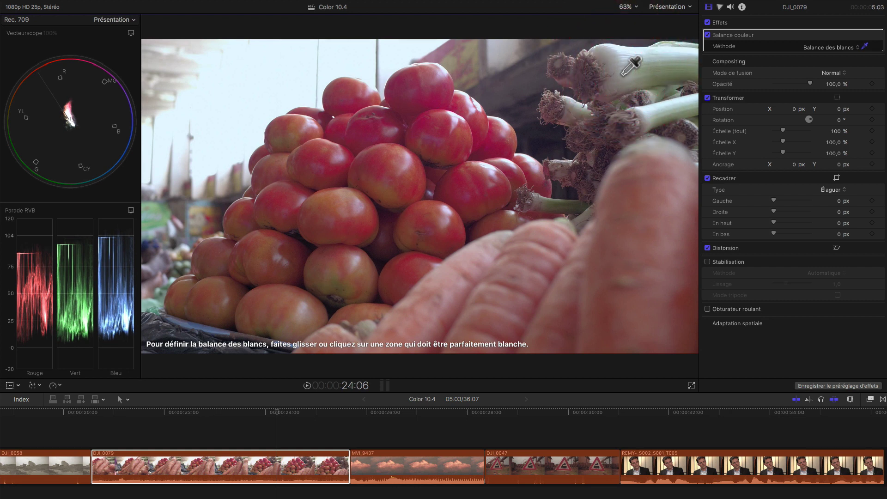
left_click(623, 82)
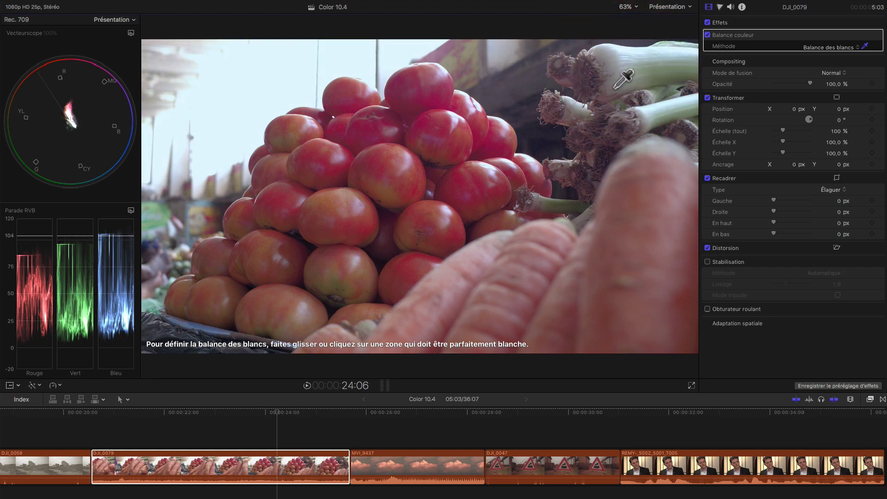
left_click(584, 105)
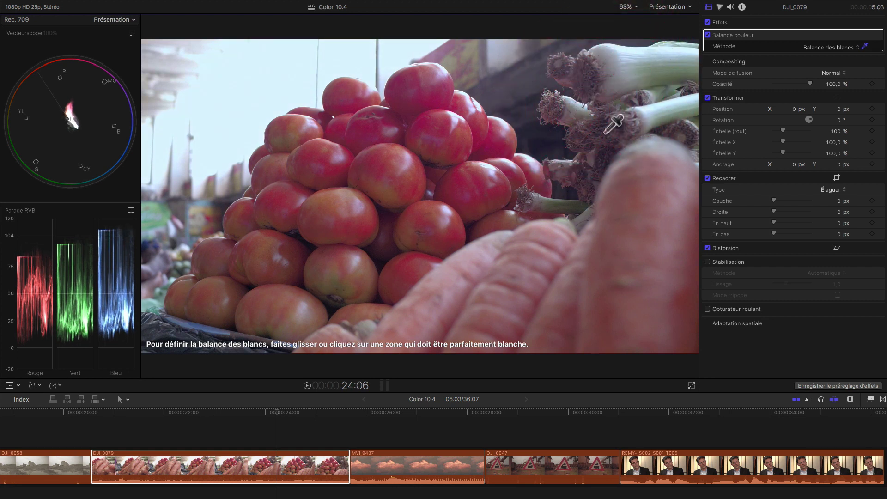
left_click(562, 173)
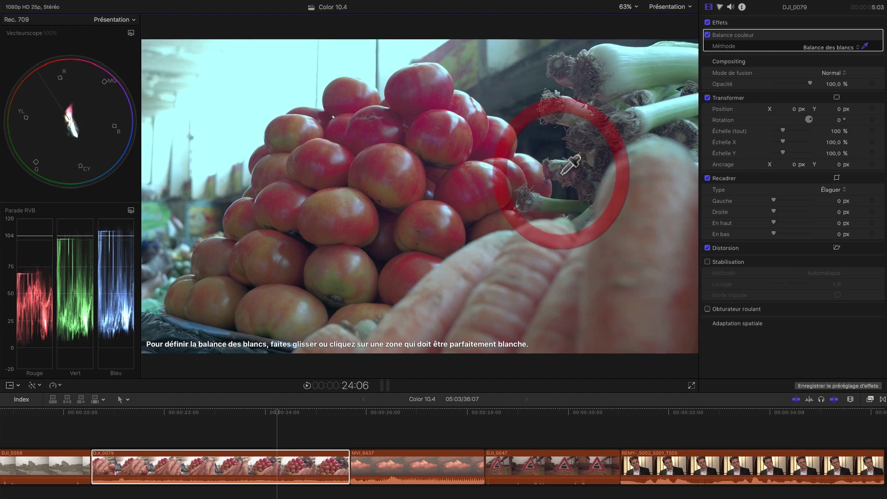
left_click(234, 83)
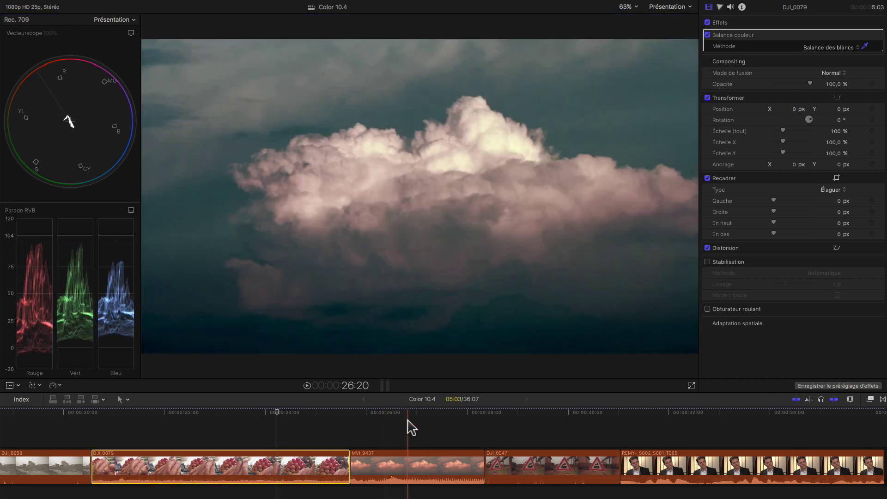
Move the playhead back to the cloud clip MVI_9437 and show its color inspector
left_click(409, 419)
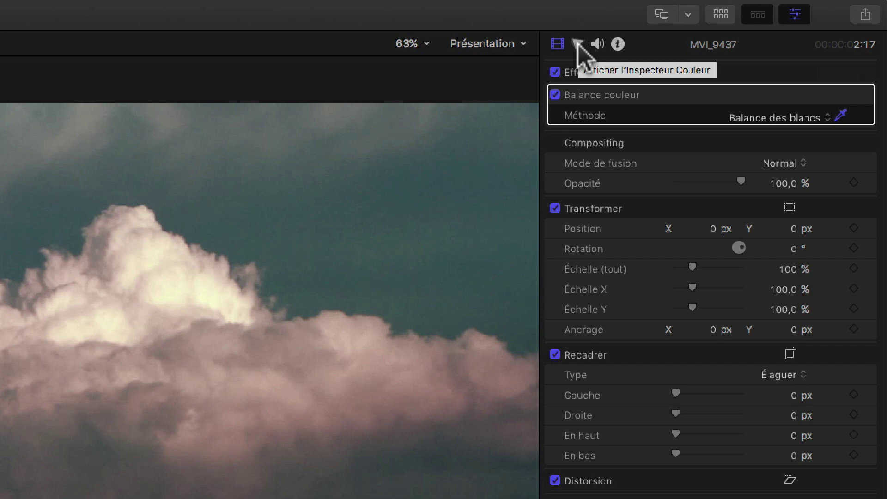
left_click(578, 44)
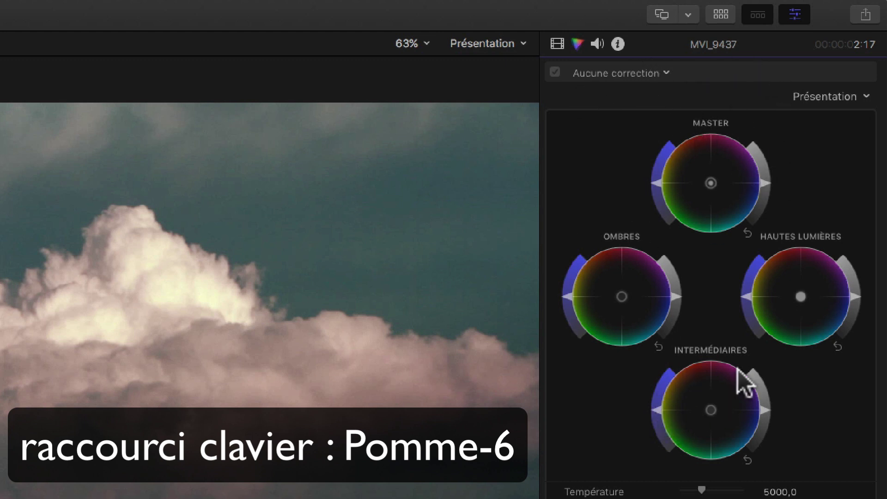
Add a Réglage couleurs correction to the cloud clip MVI_9437
left_click(616, 72)
left_click(630, 106)
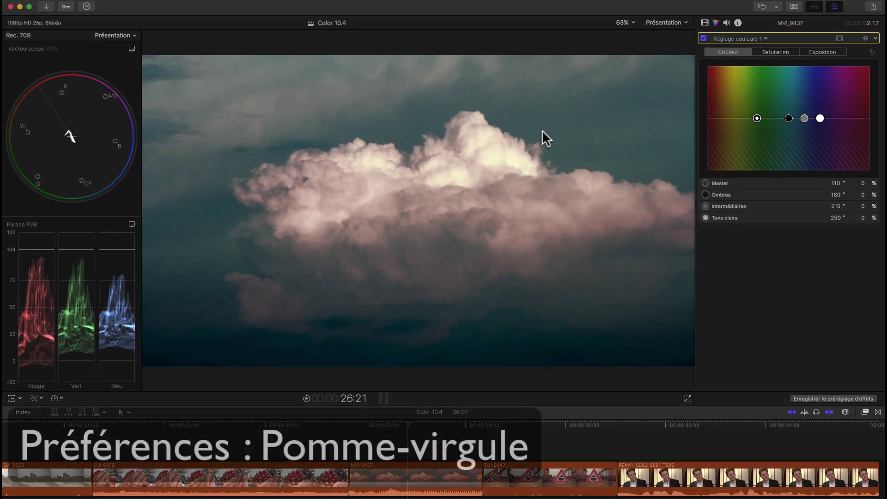
Choose Roues des couleurs as the default color correction in the Montage preferences and close the preferences
key("super+comma")
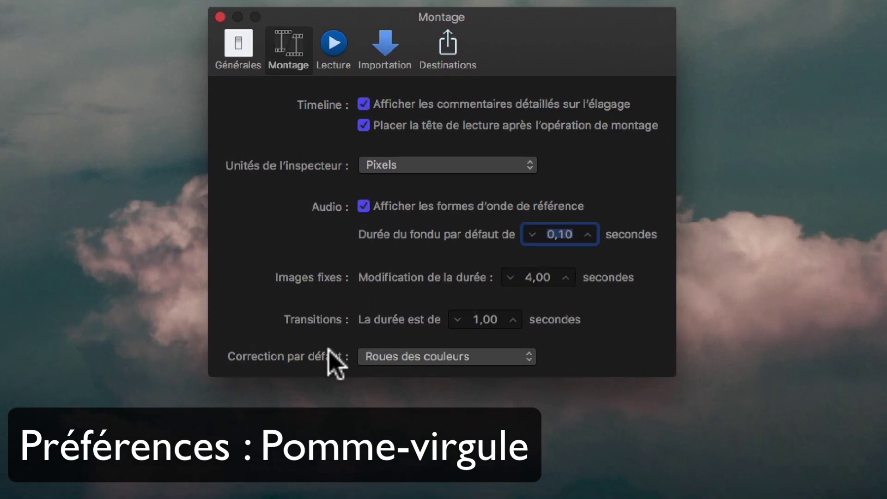
left_click(449, 355)
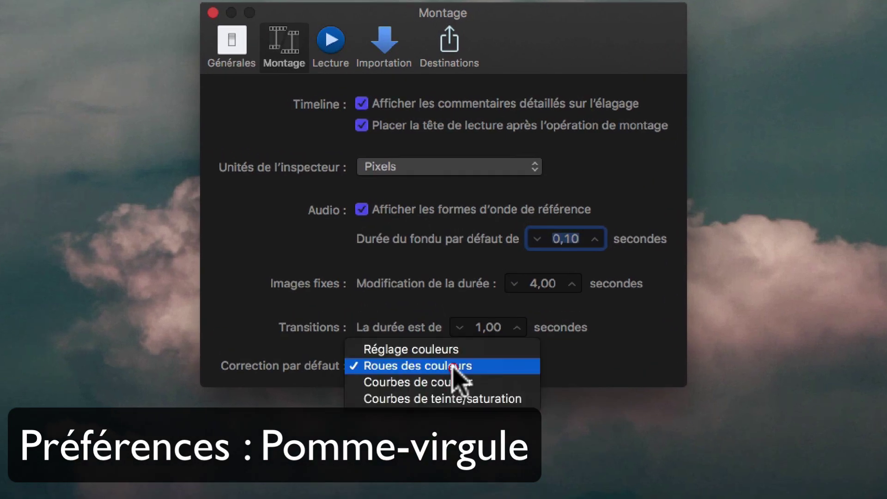
left_click(438, 368)
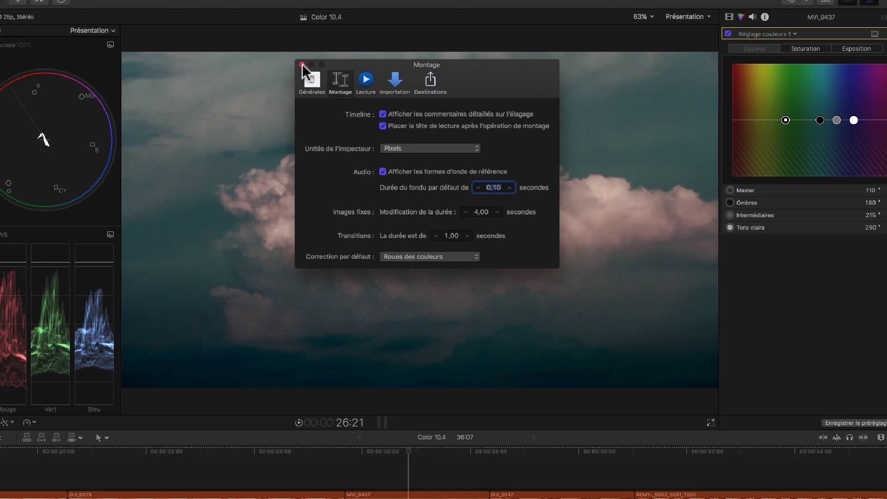
left_click(214, 13)
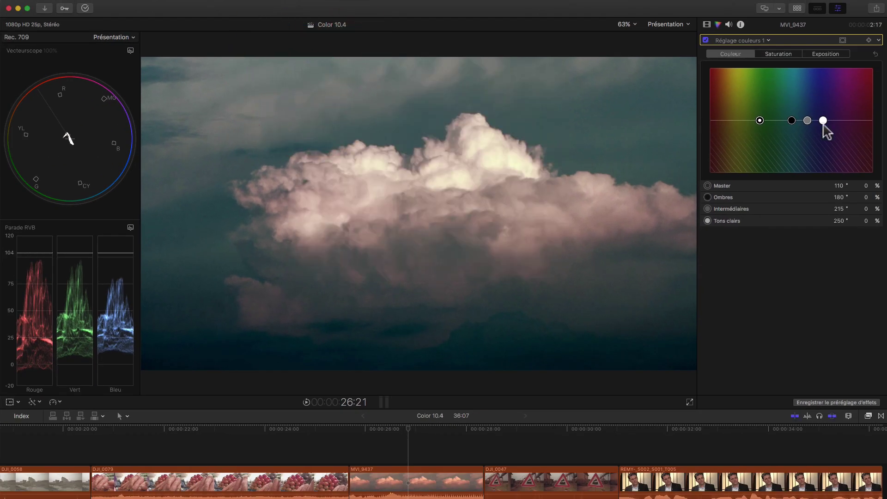
Delete the Réglage couleurs 1 correction from the cloud clip's effects and return to its color inspector
left_click(706, 26)
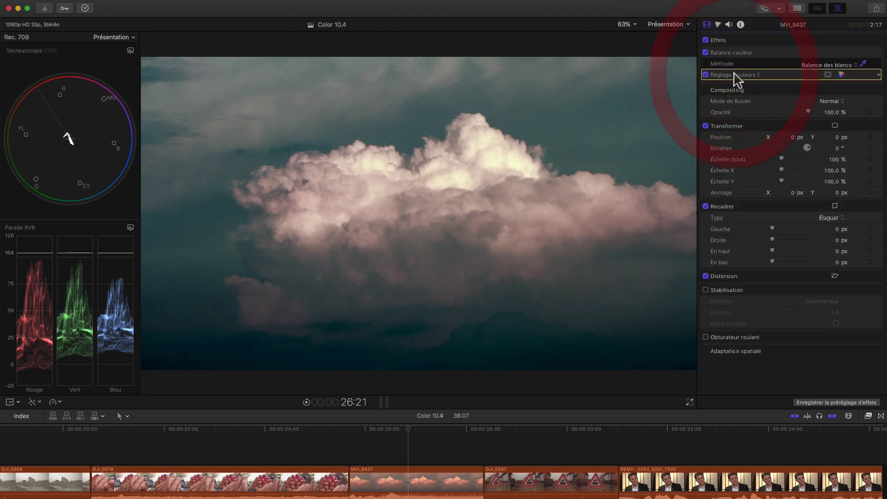
key("Delete")
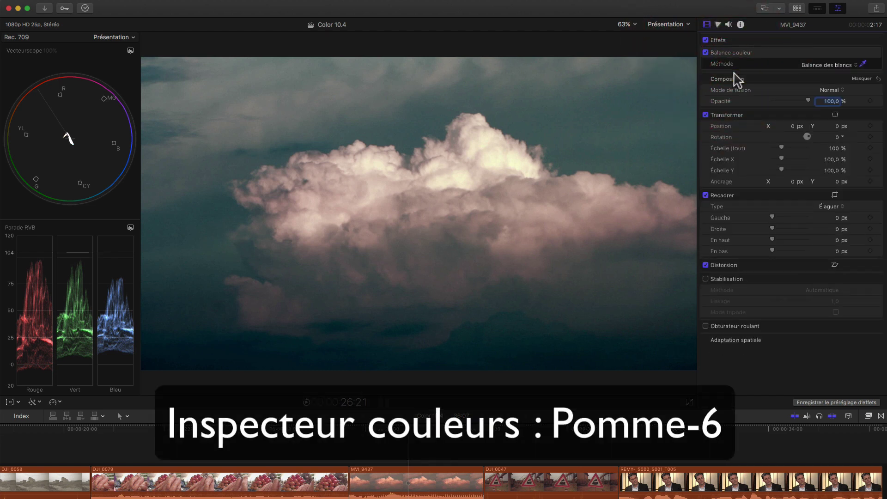
left_click(719, 25)
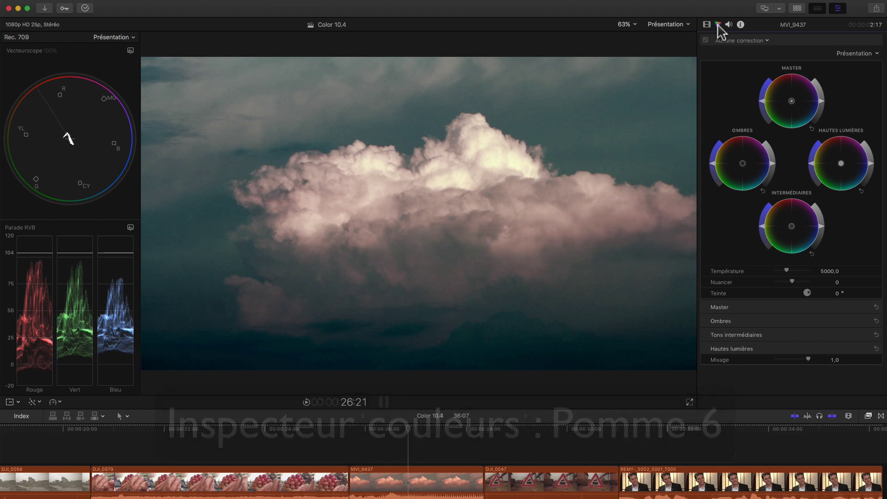